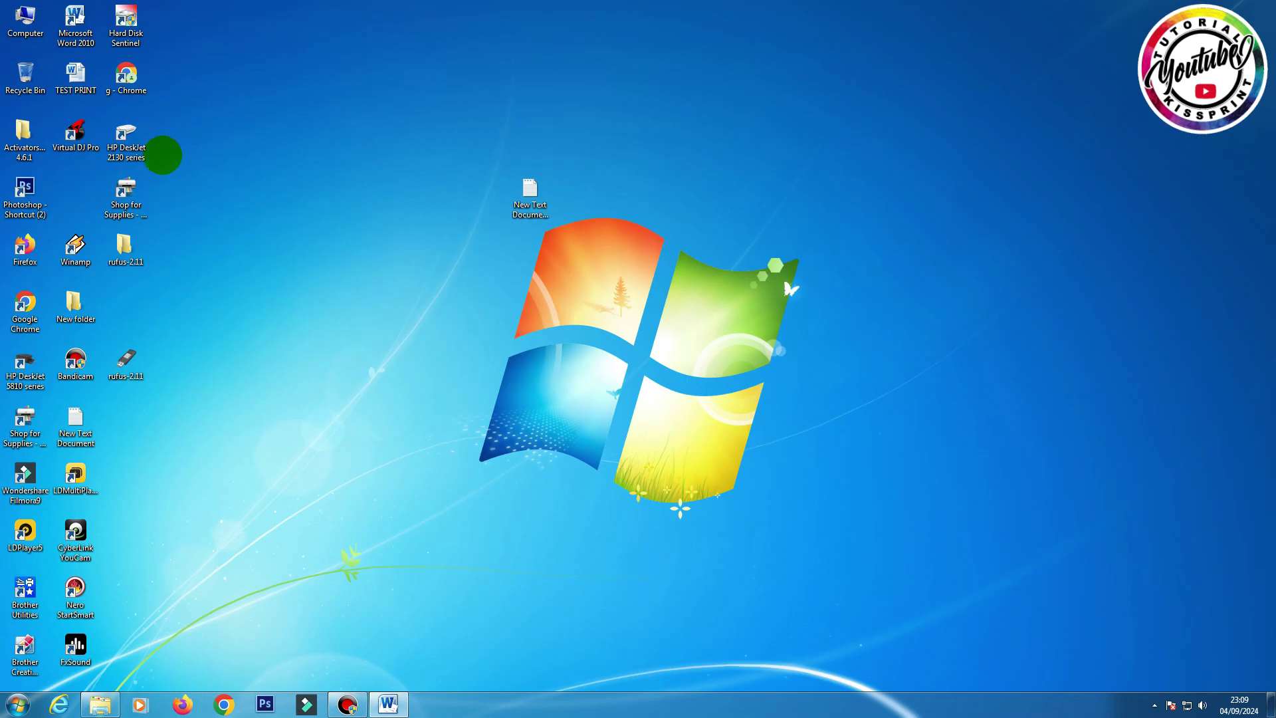
Extract the Resetter-Epson-L1800 ZIP archive directly into the Downloads folder after viewing its contents.
double_click(25, 23)
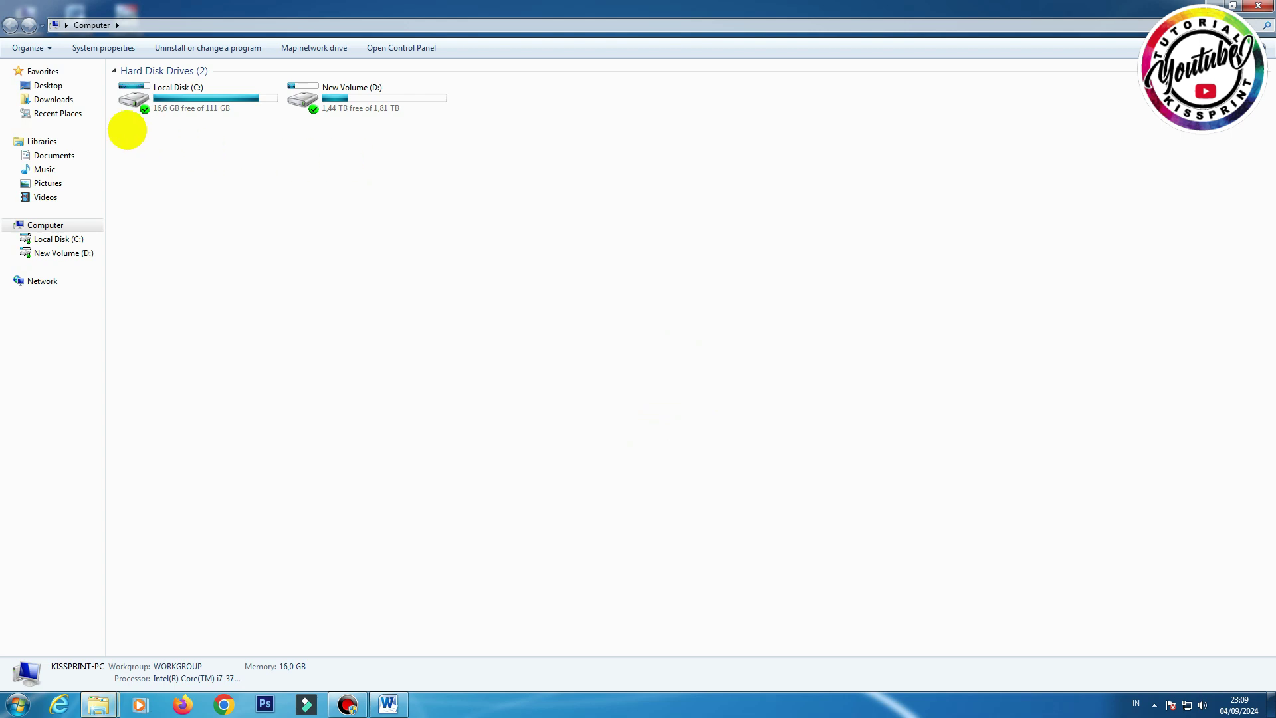
click(73, 101)
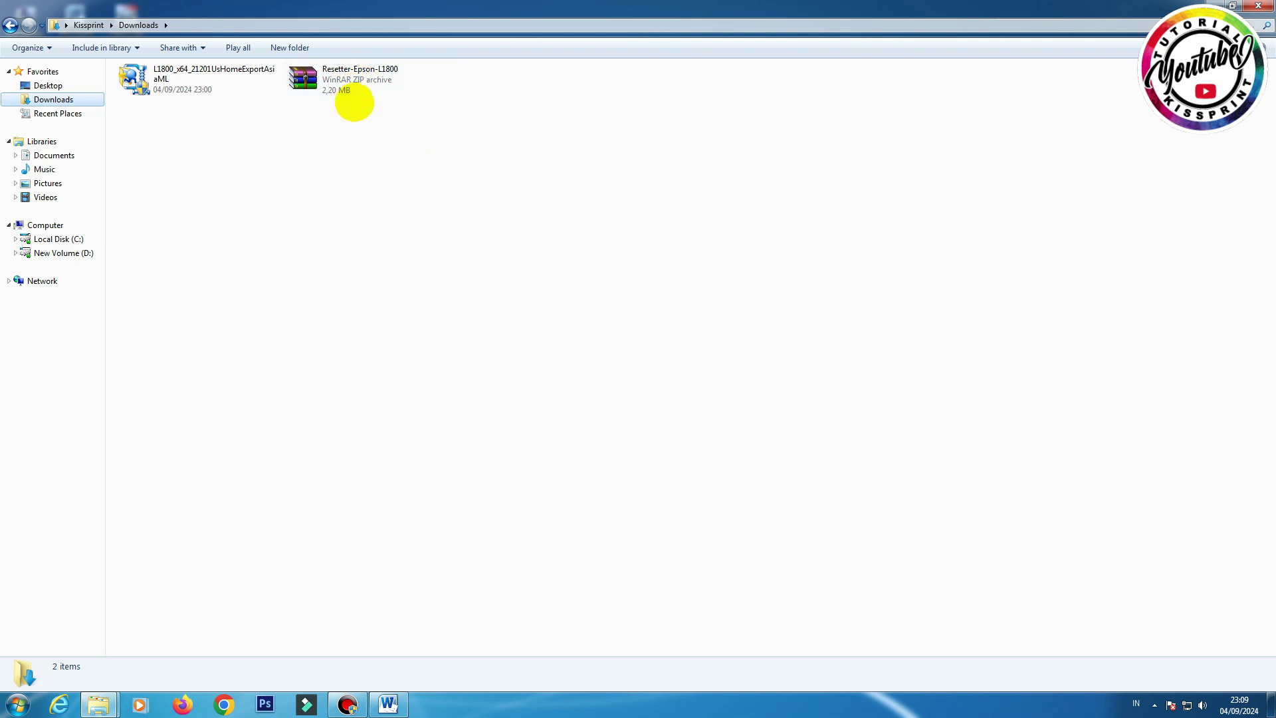
double_click(346, 81)
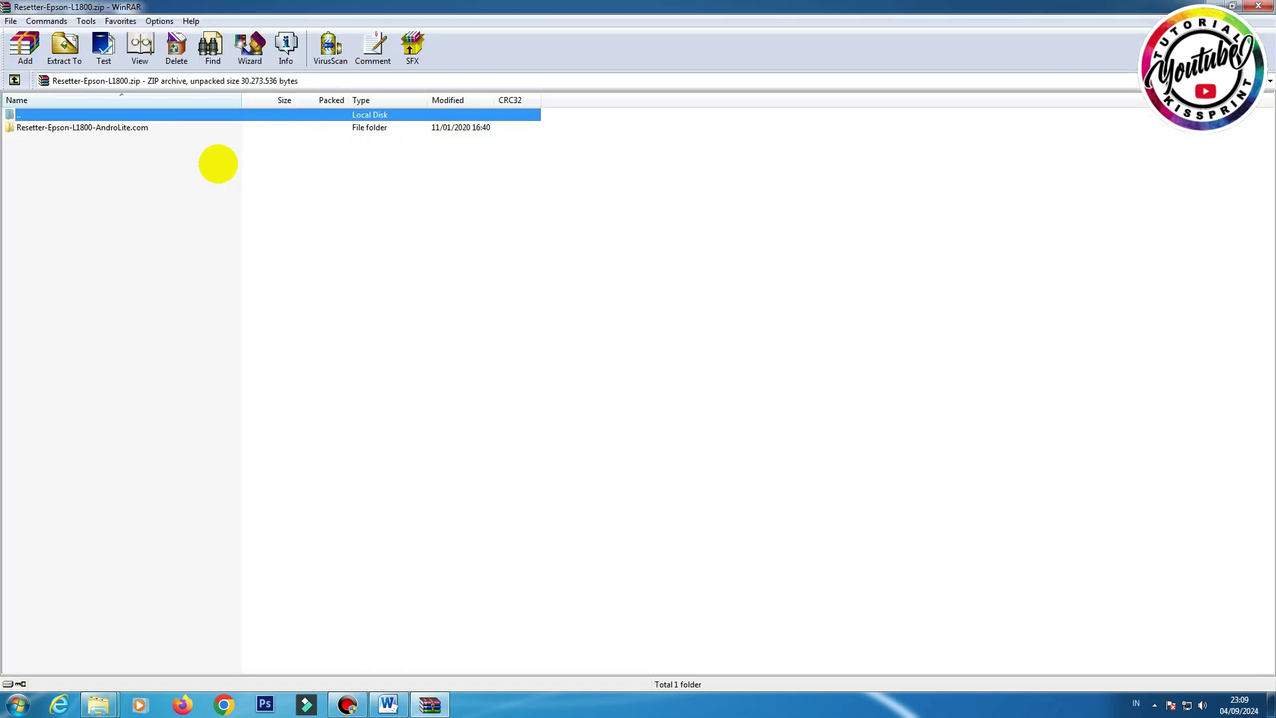
click(1259, 6)
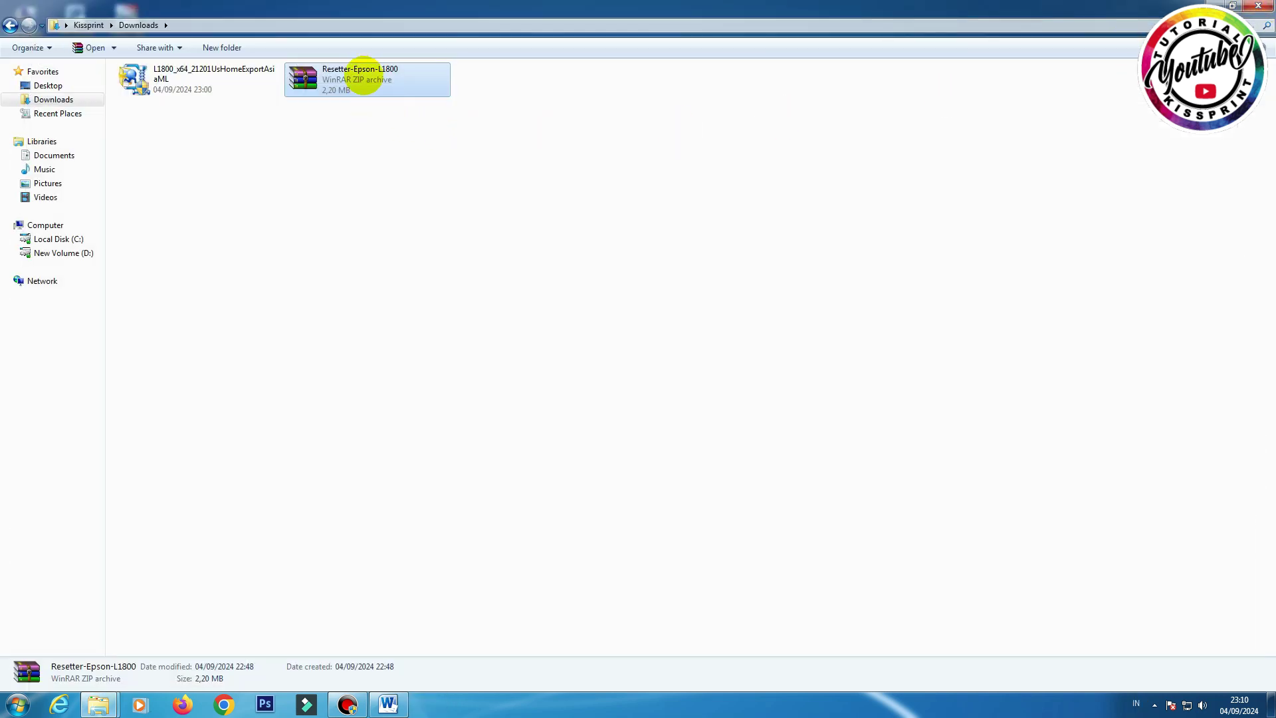
right_click(365, 77)
click(405, 127)
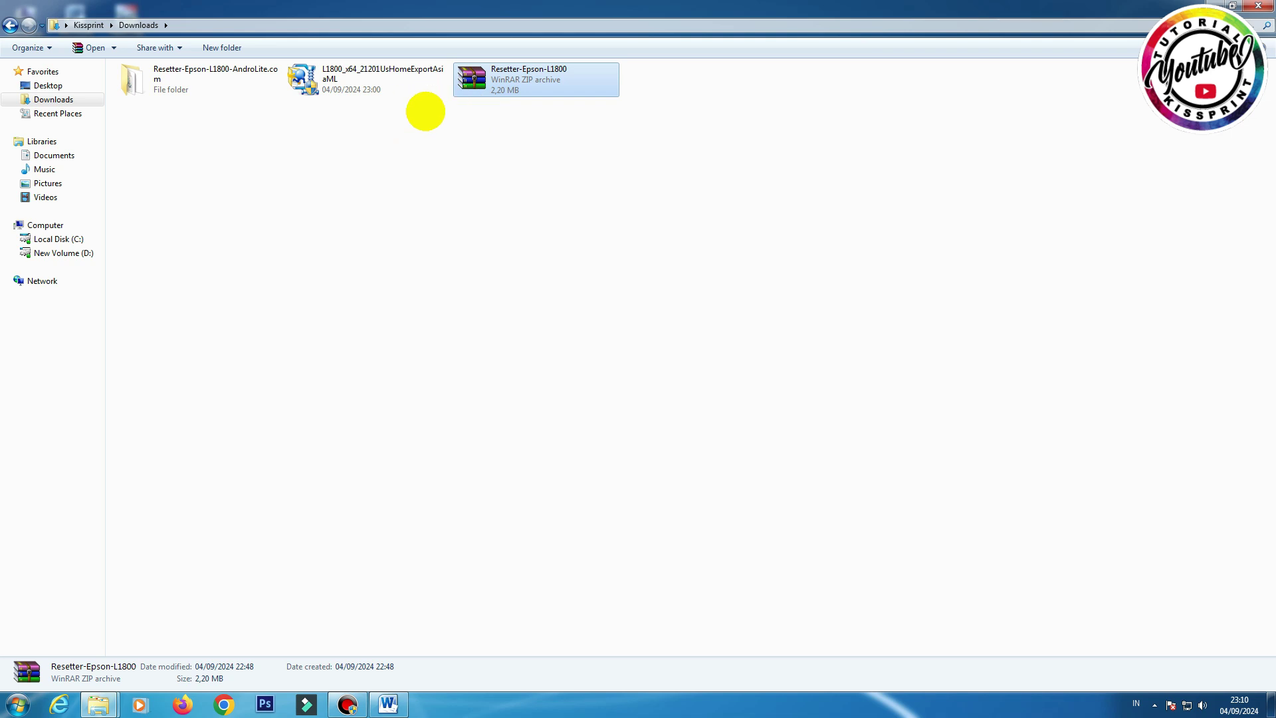
Launch the AdjProg-Epson-L1800 application from the extracted Resetter-Epson-L1800-AndroLite.com folder.
click(206, 88)
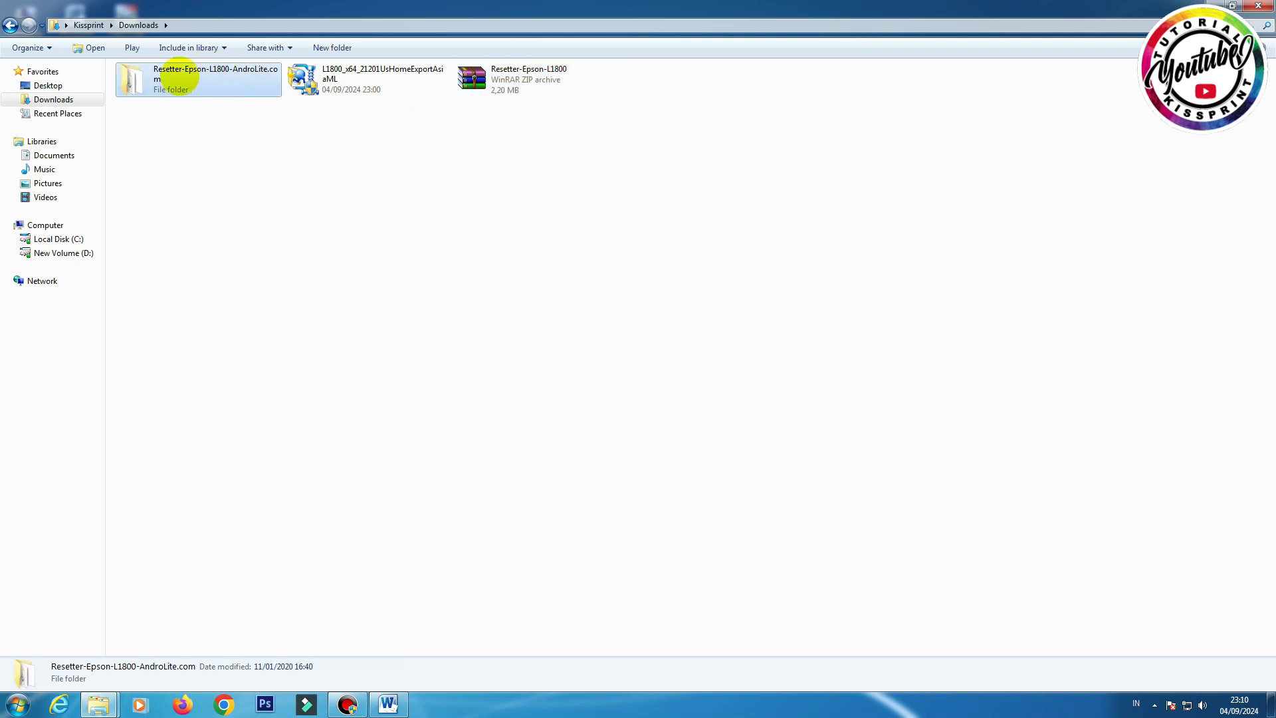
double_click(177, 78)
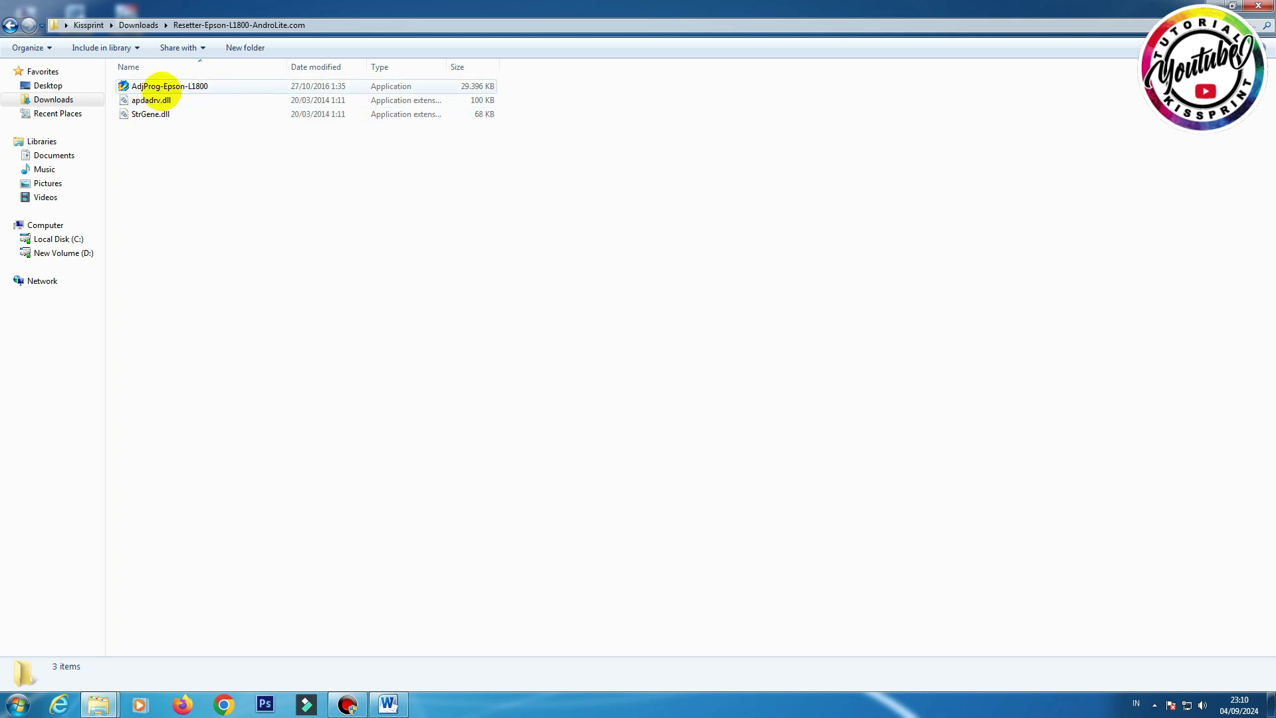
double_click(160, 86)
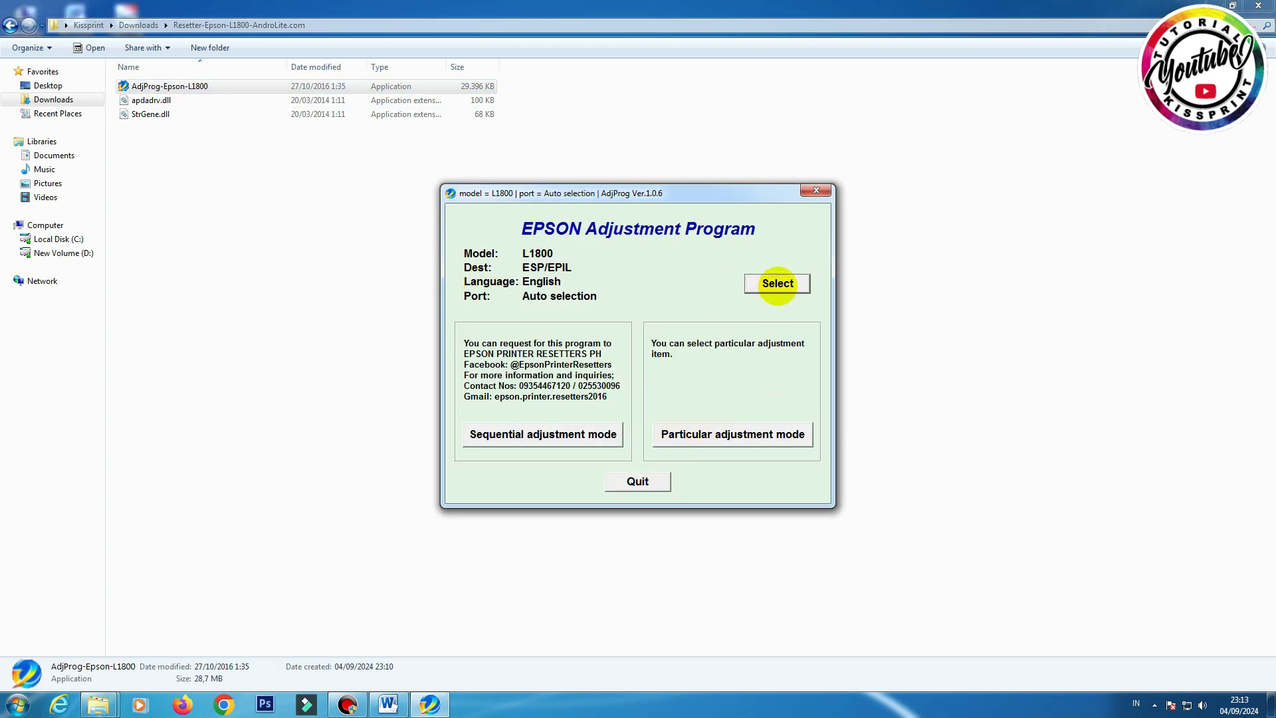
Set the adjustment program's port to USB050 (L1800 Series).
click(778, 283)
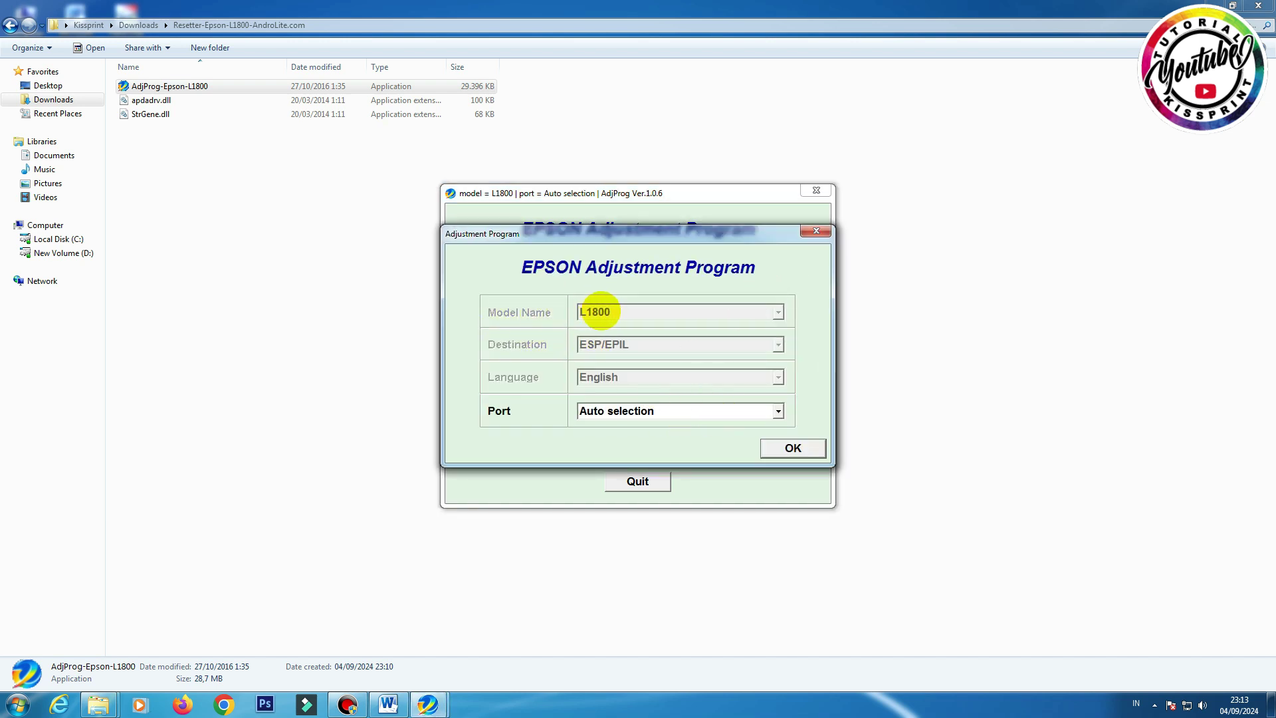
click(694, 410)
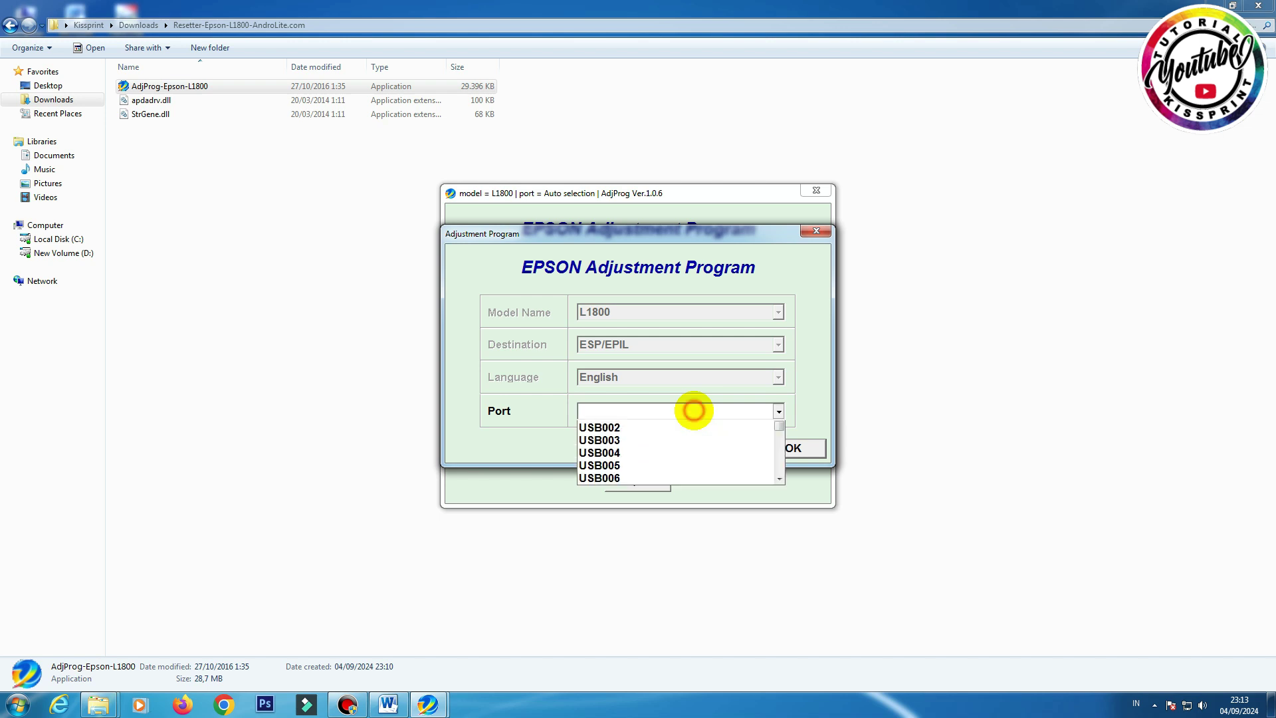
scroll(678, 469, down, 8)
scroll(679, 469, down, 7)
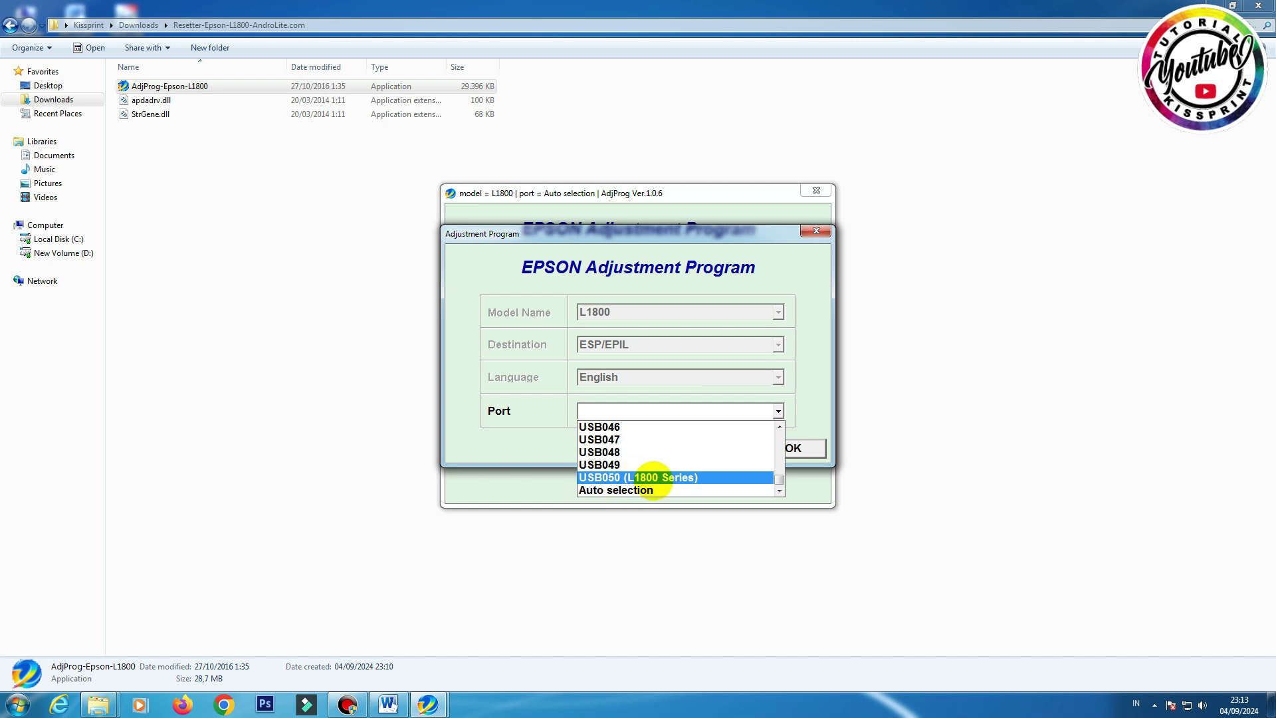
click(670, 476)
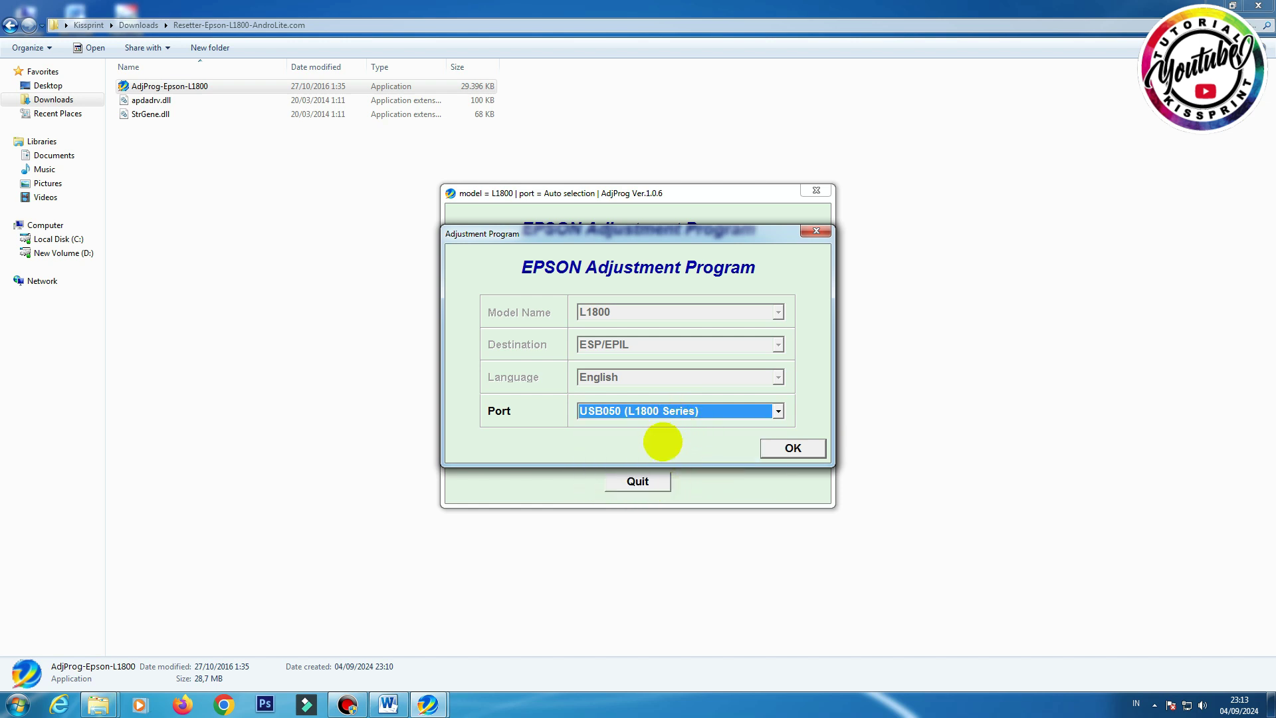
click(795, 447)
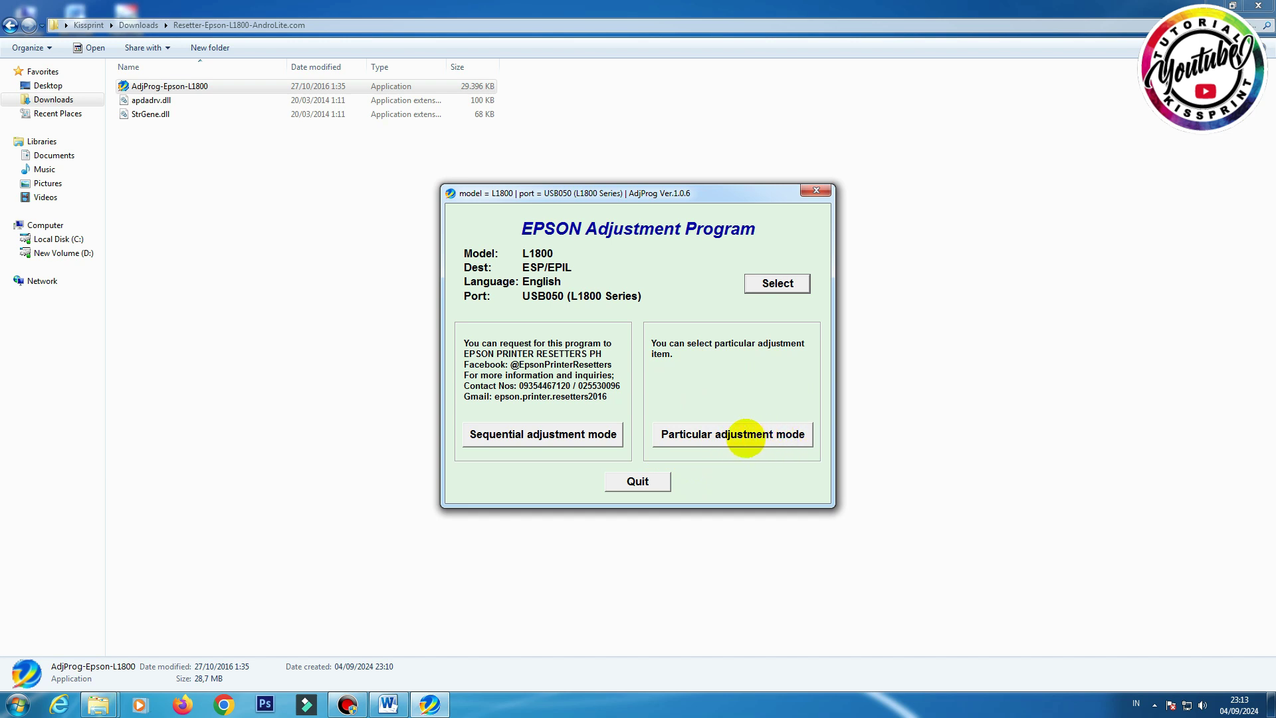
Open the Waste ink pad counter maintenance item in particular adjustment mode.
click(745, 438)
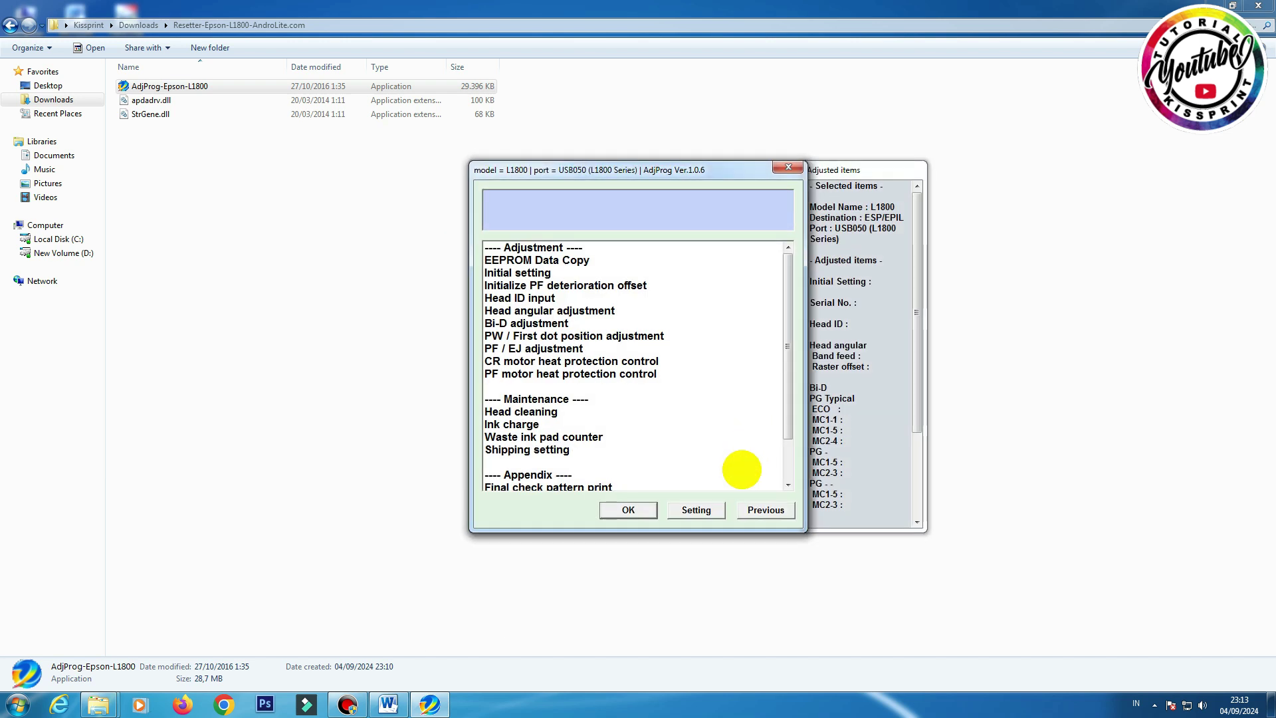
click(549, 437)
scroll(565, 439, down, 1)
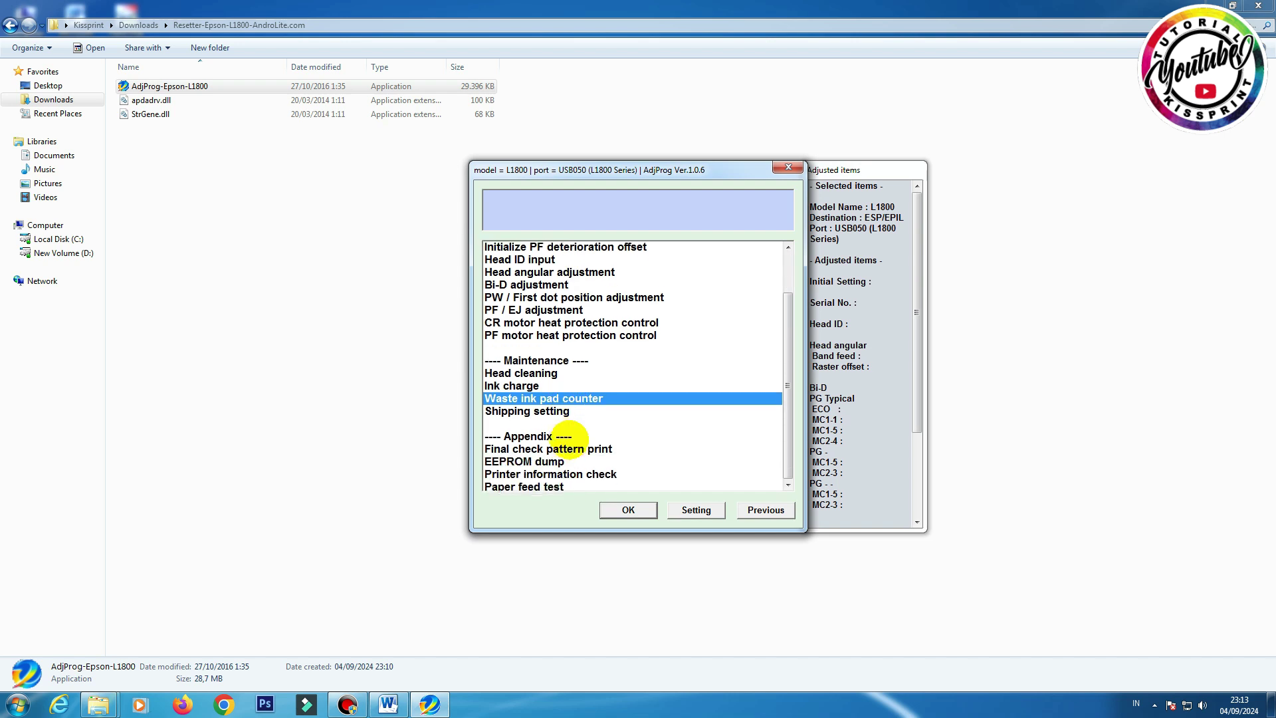
scroll(569, 439, down, 1)
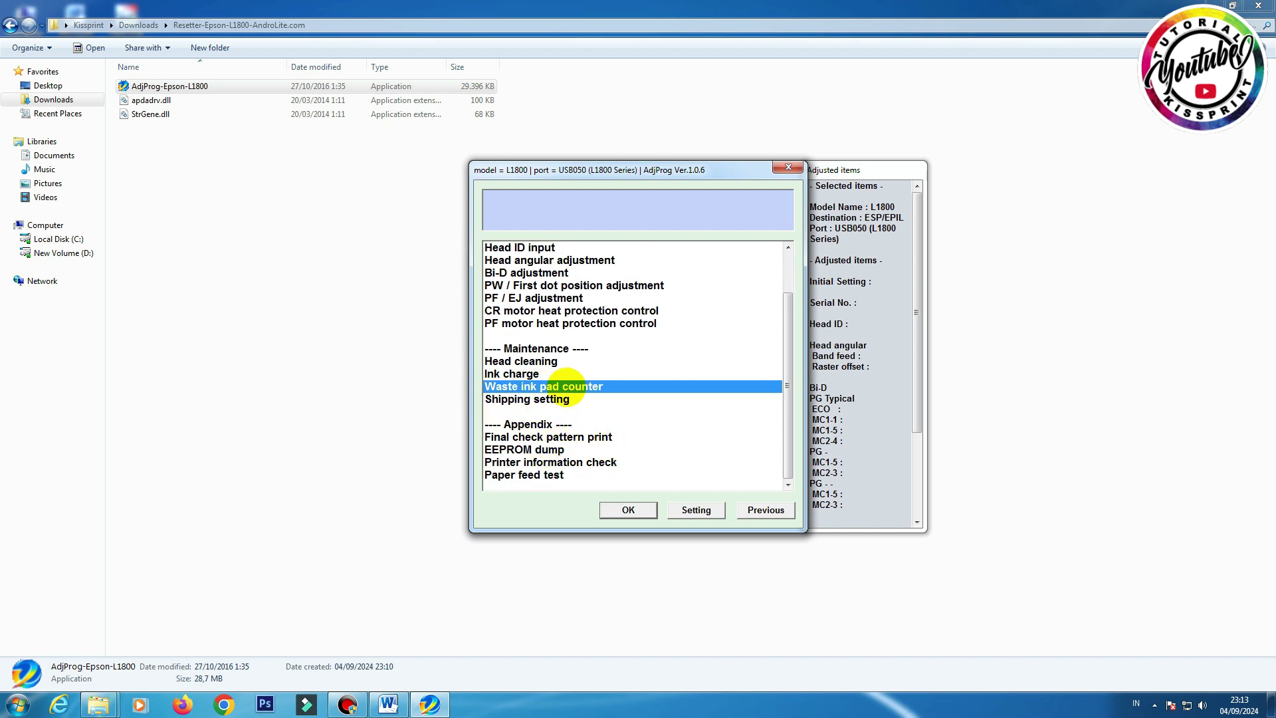
click(638, 511)
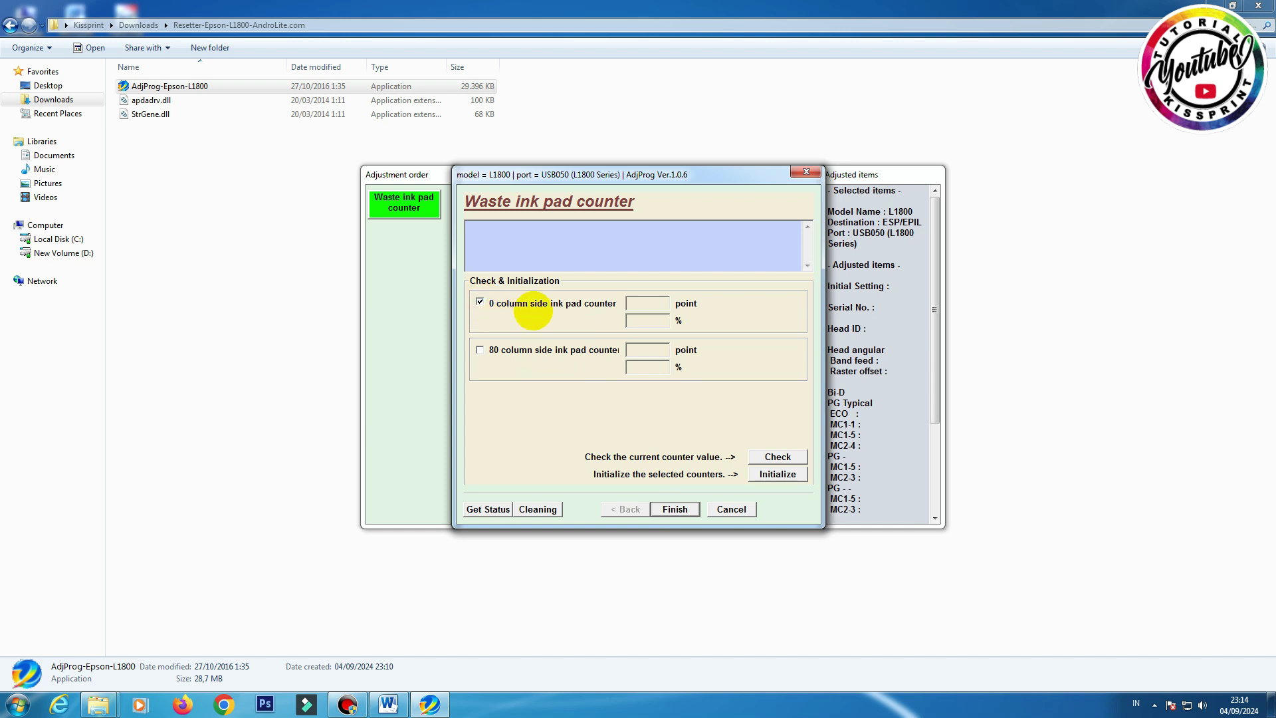
Check the current values of the 0 column and 80 column side ink pad counters and try to initialize both.
click(480, 349)
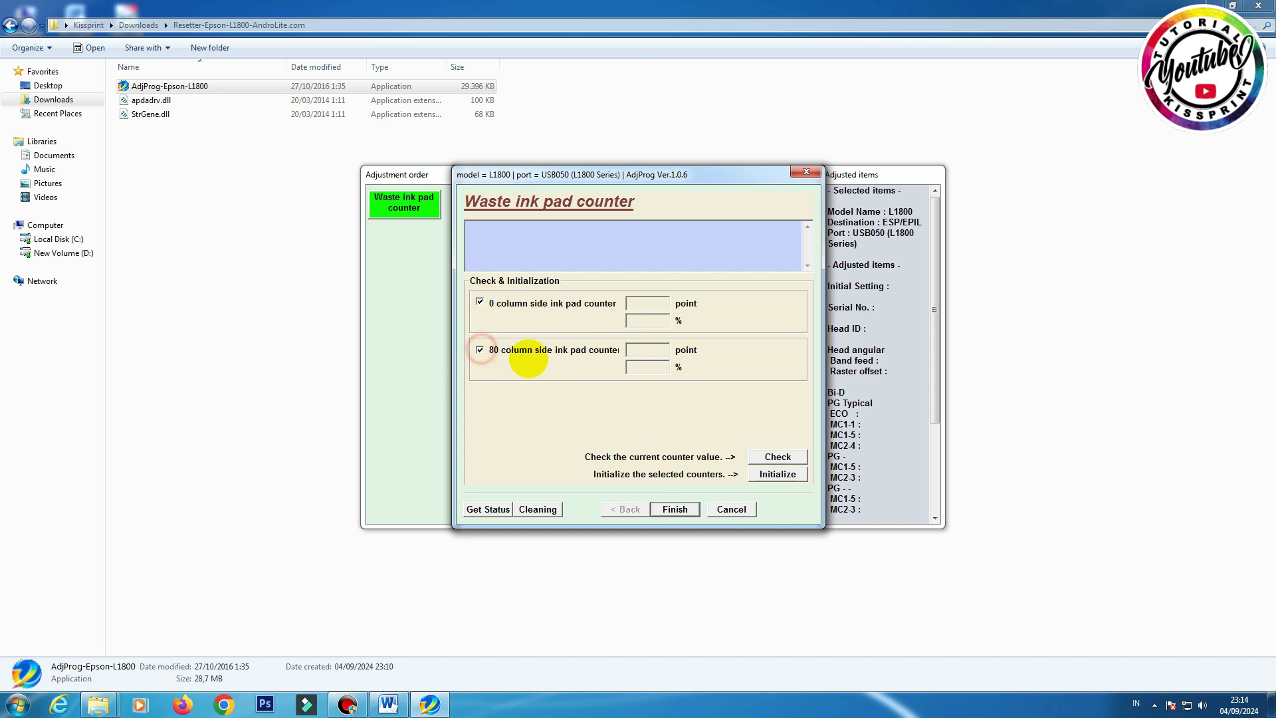
click(773, 455)
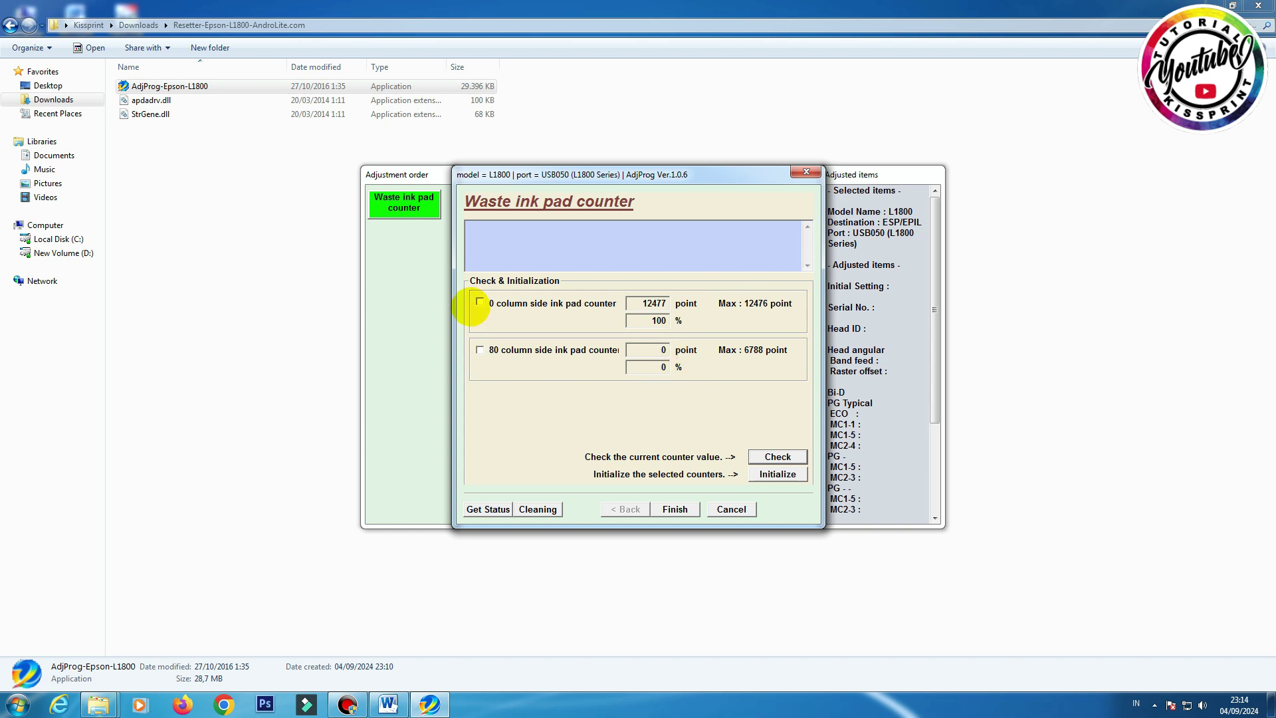
click(478, 303)
click(480, 349)
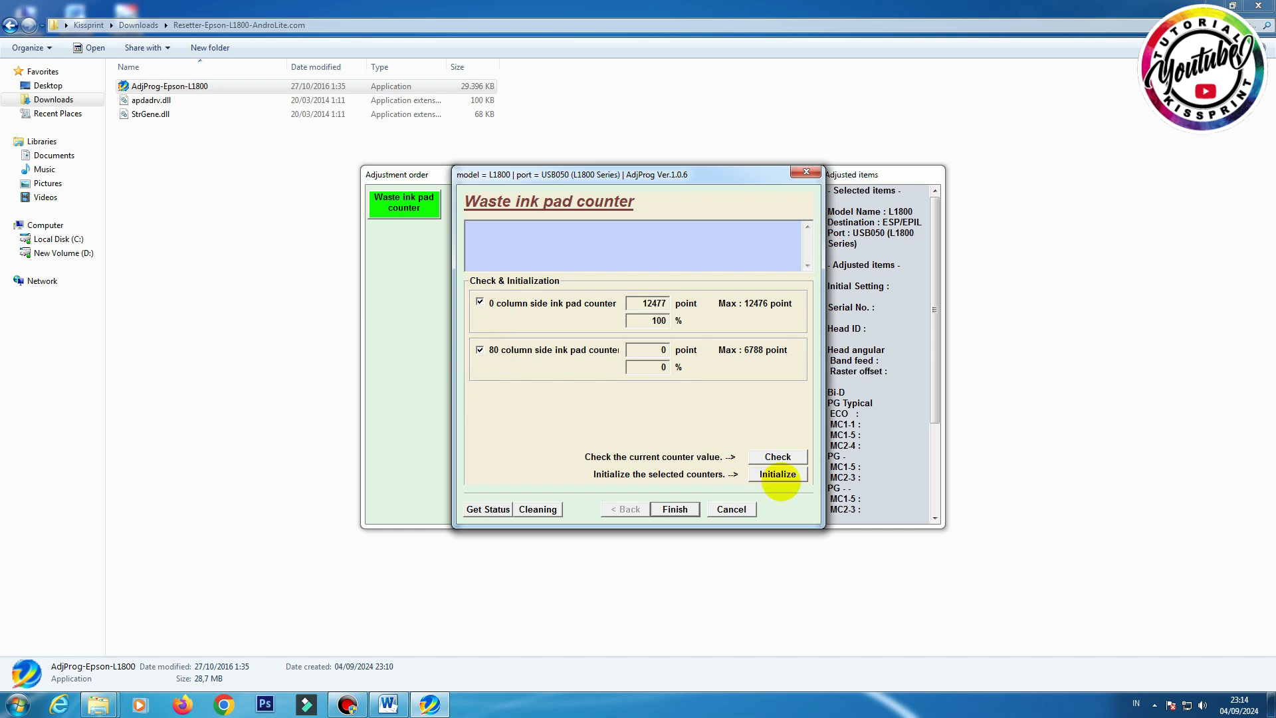
click(777, 474)
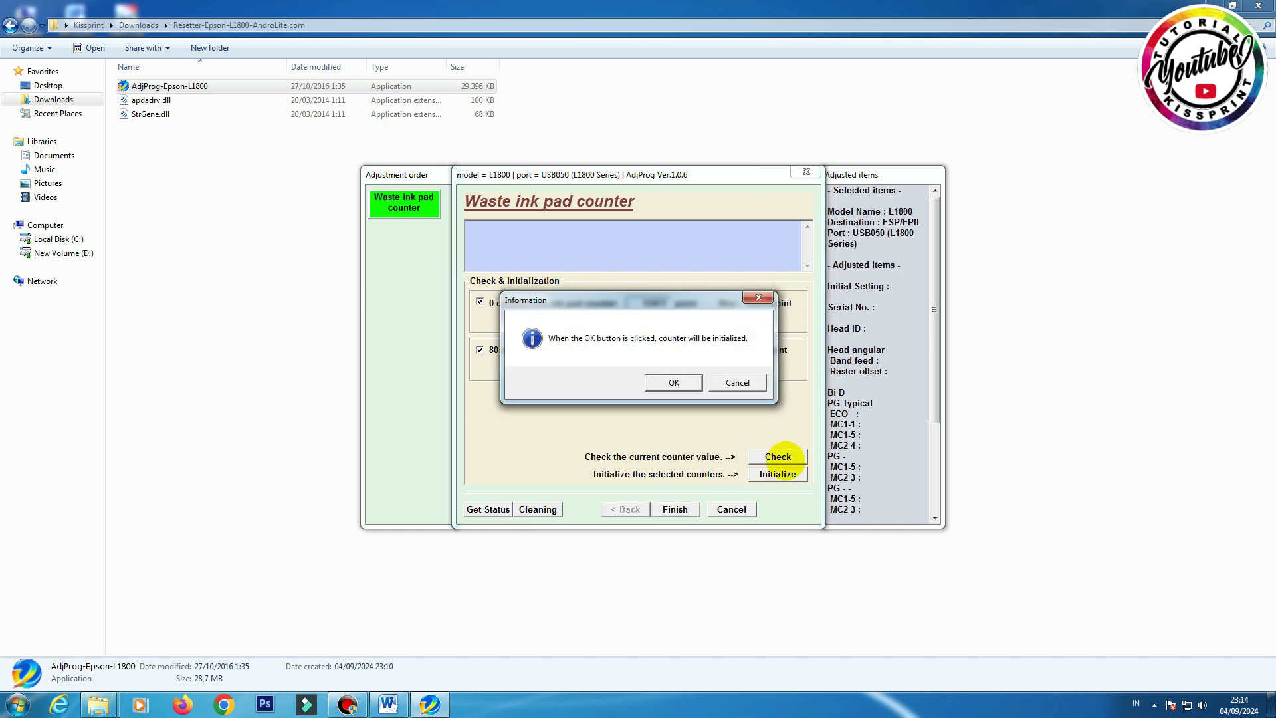
click(671, 383)
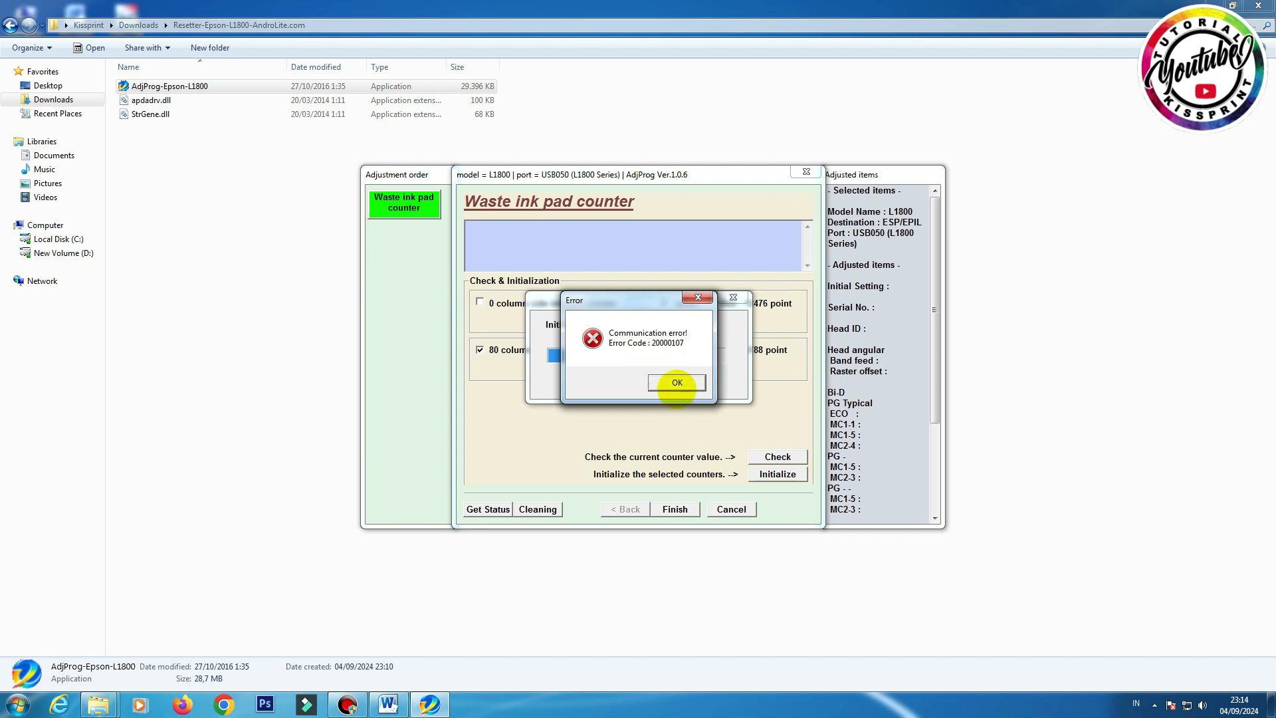
click(676, 383)
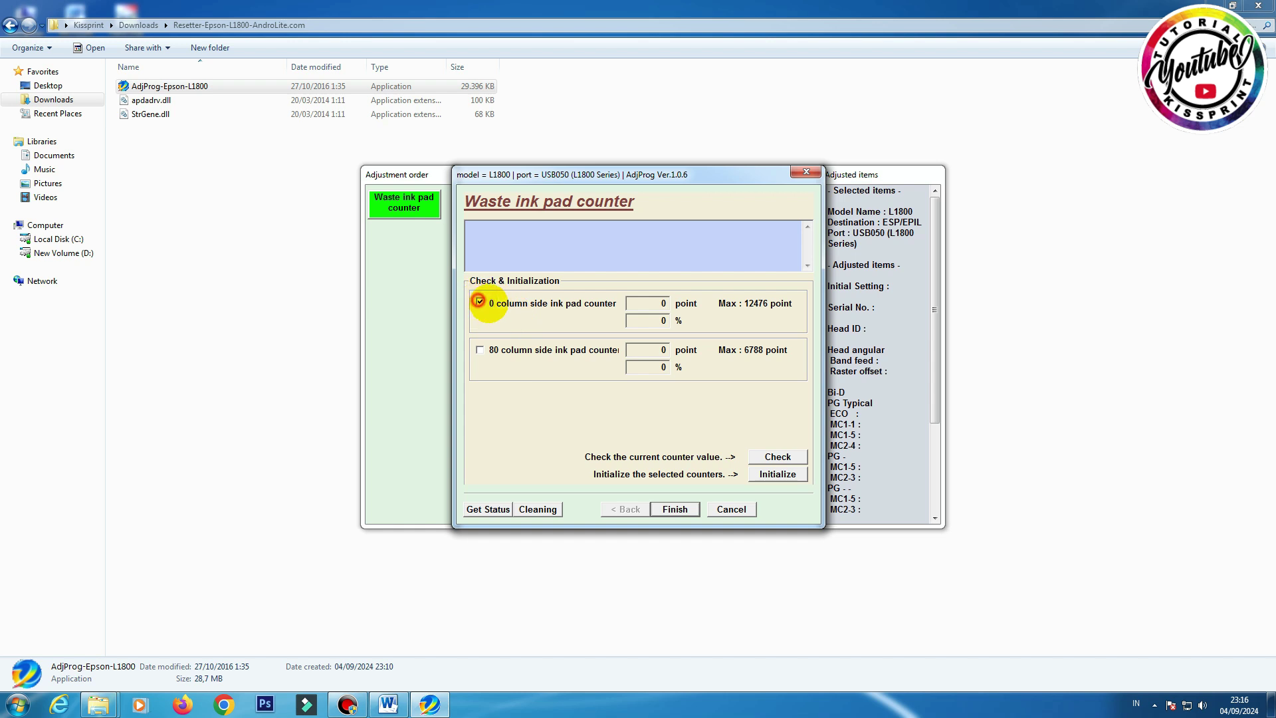
Check the 0 column side ink pad counter again and initialize only that counter.
click(782, 456)
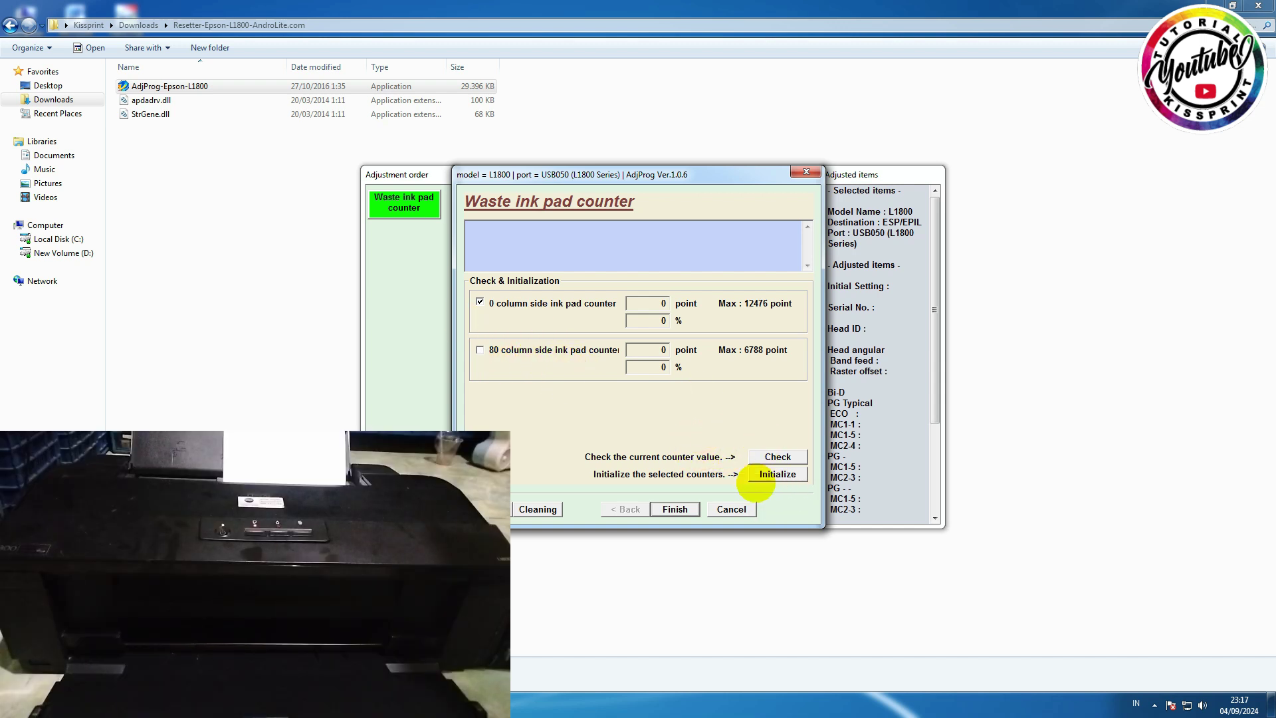
click(779, 475)
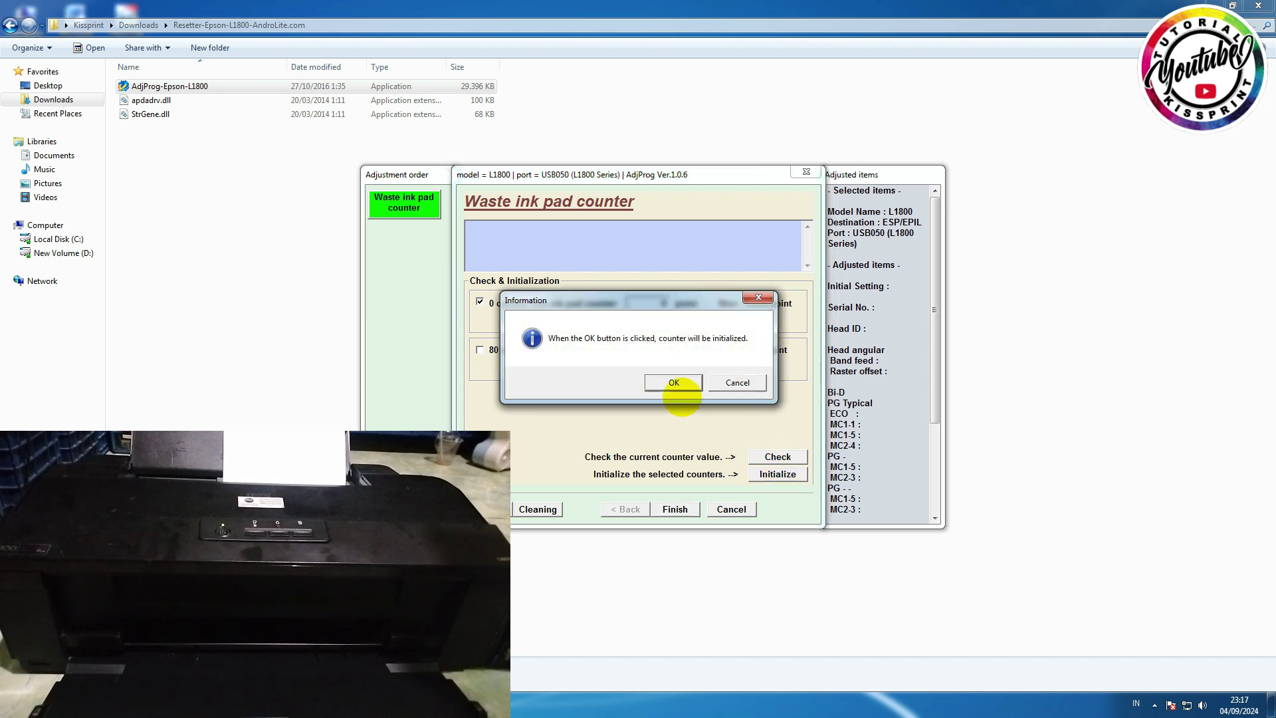
click(674, 383)
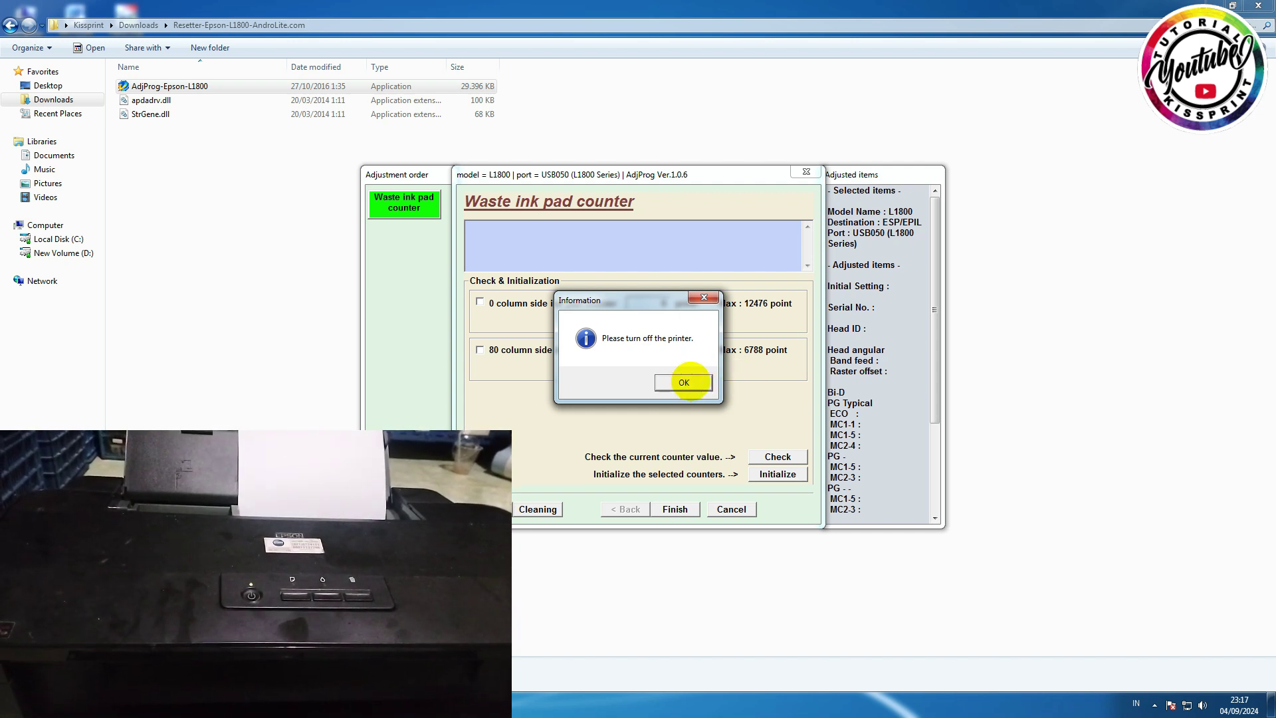
click(690, 381)
click(690, 380)
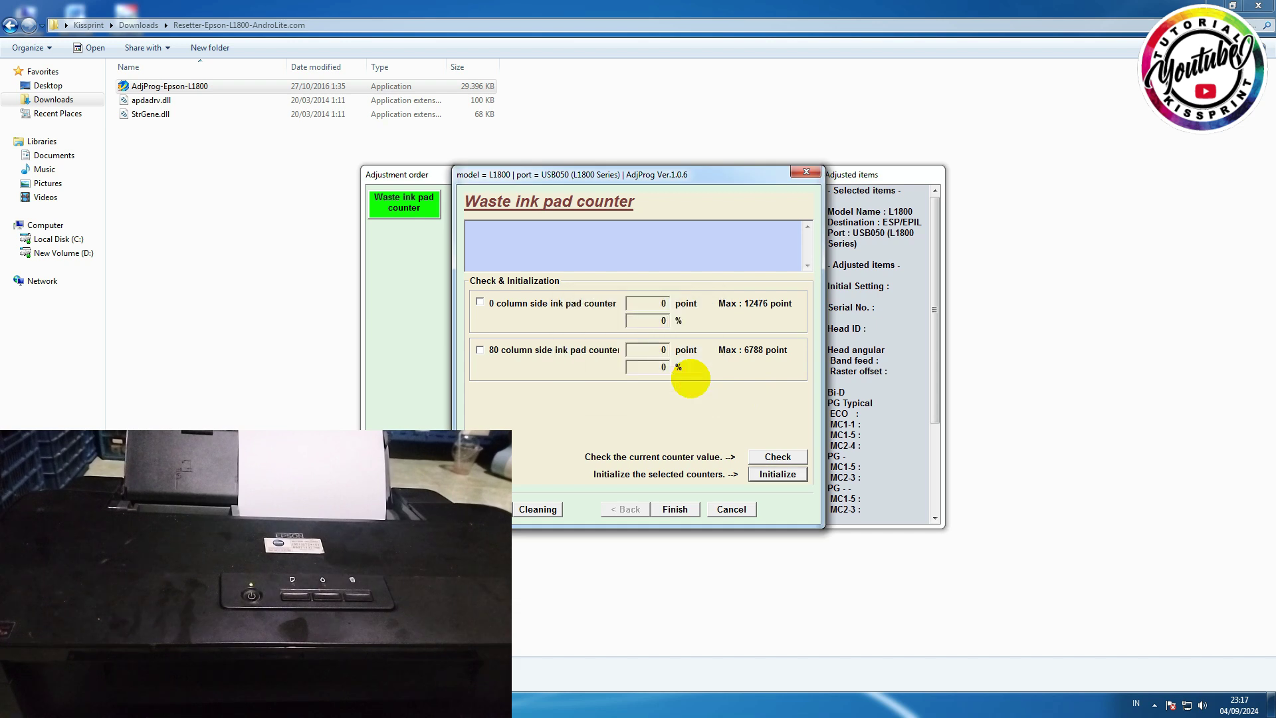
Finish the waste ink pad counter adjustment and quit the adjustment program.
click(676, 509)
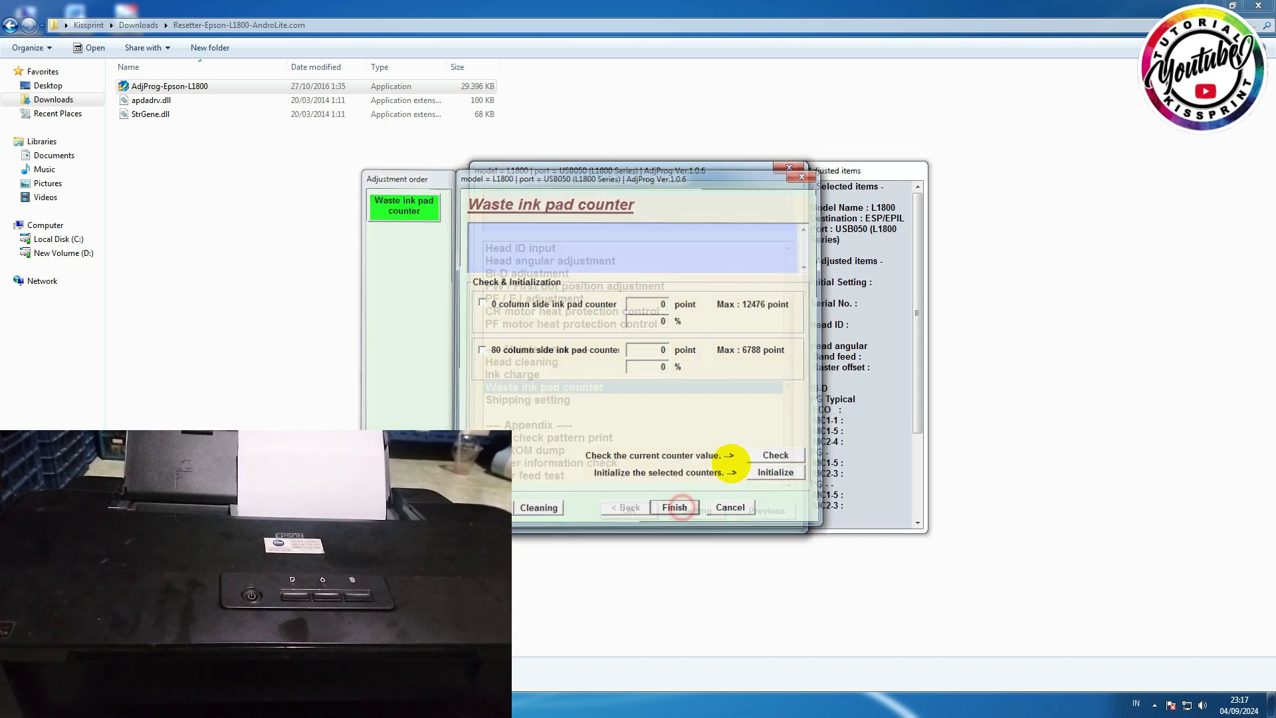
click(757, 508)
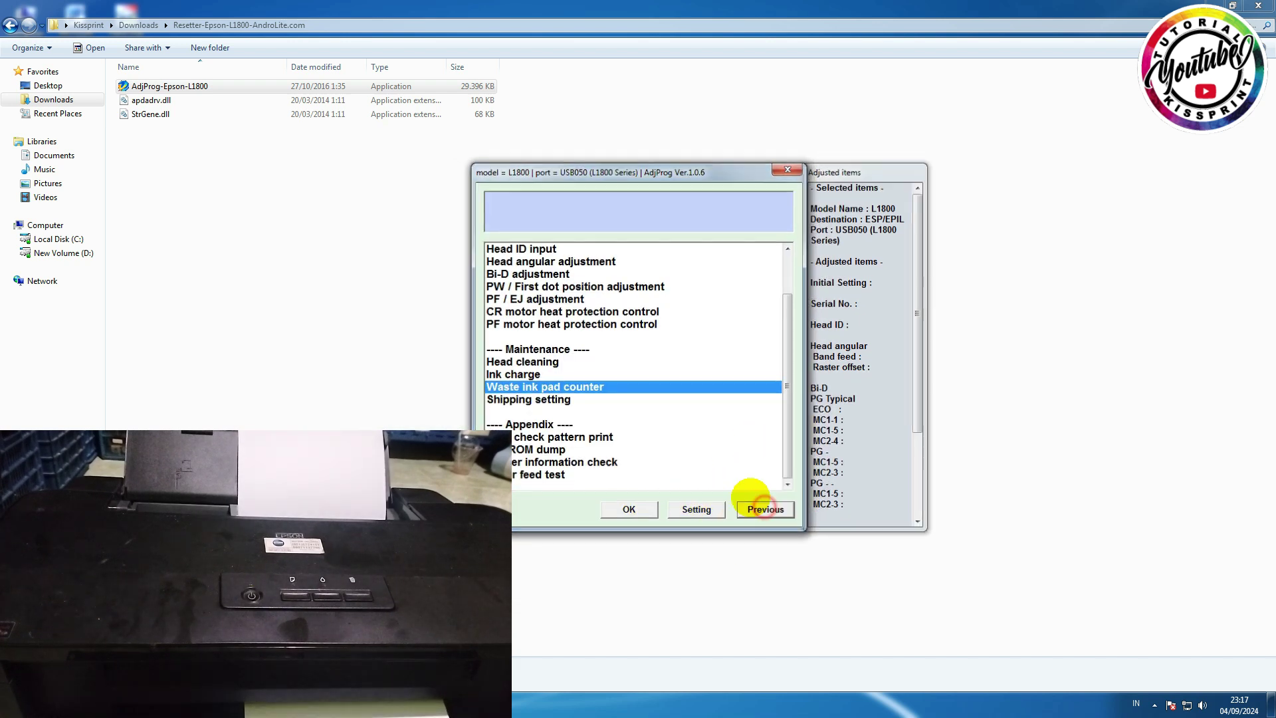
click(648, 484)
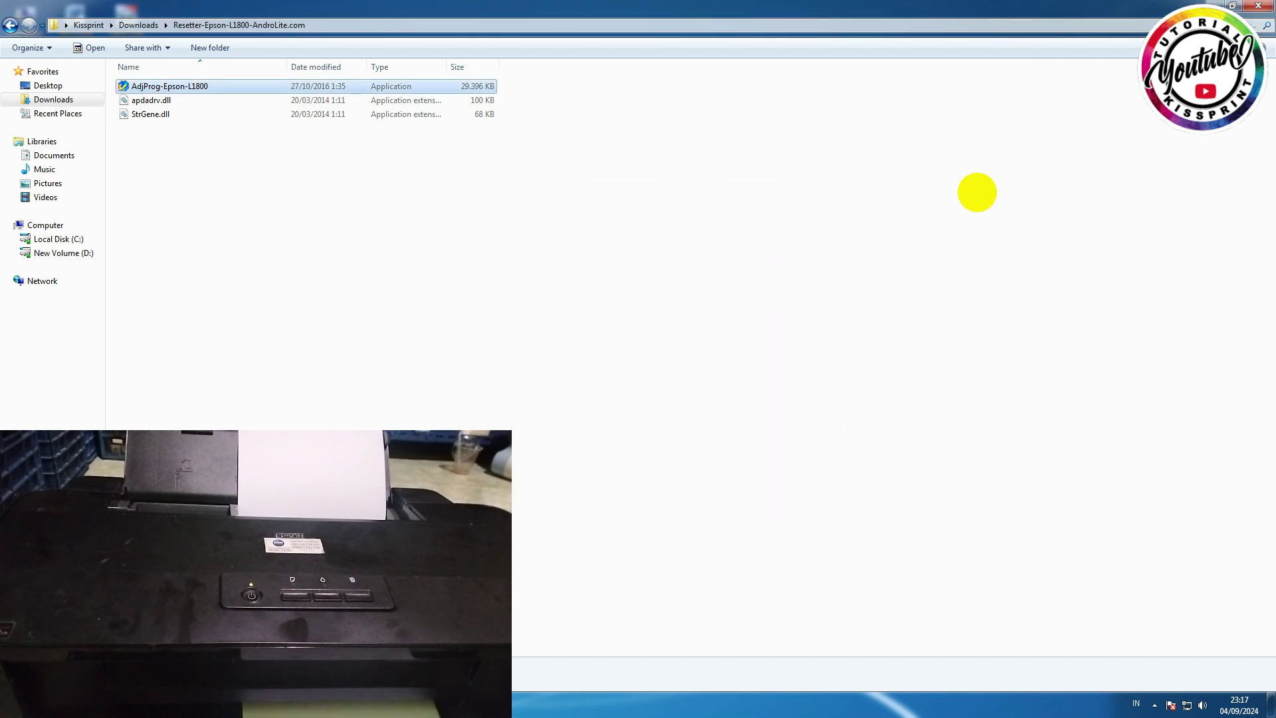